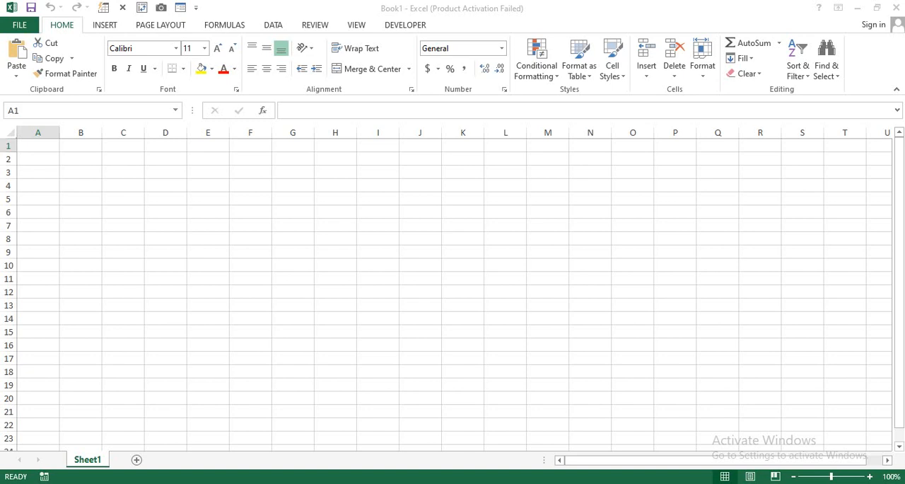
Enter the headers "Customer ID" in A6 and "Customer Name" in B6.
left_click(44, 207)
left_click(42, 212)
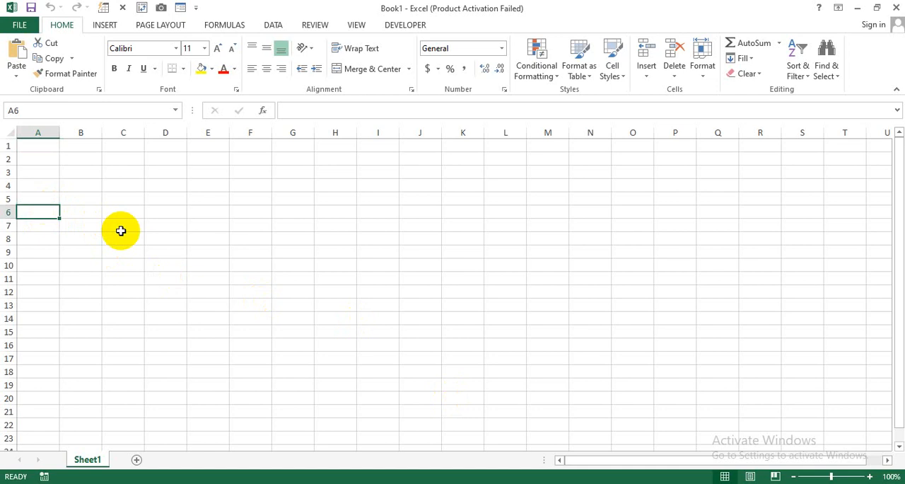
type("Custome")
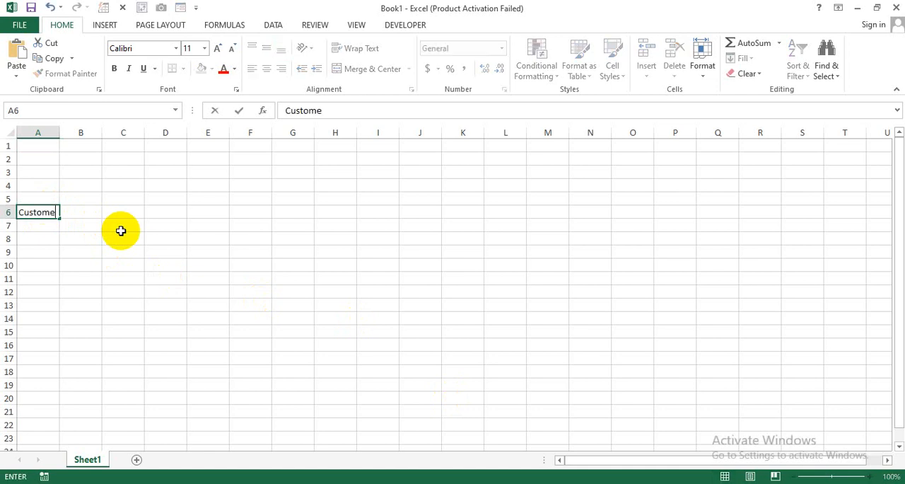
type("r ID")
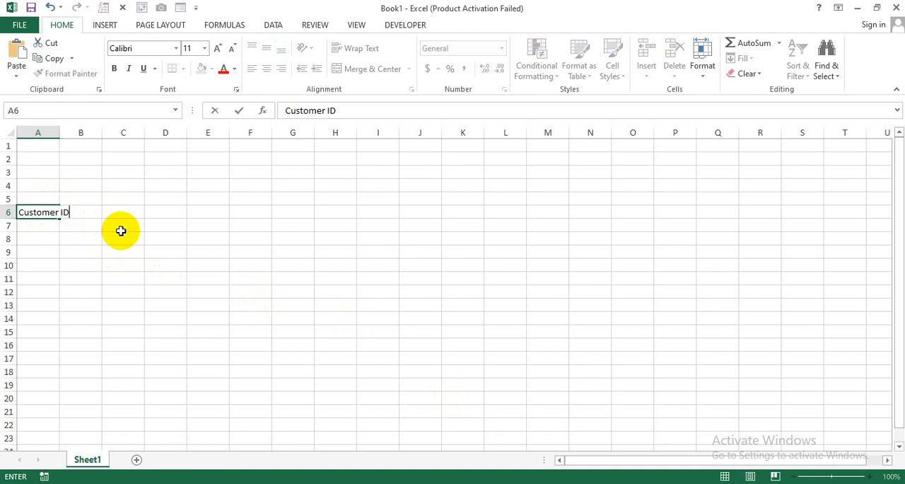
key("Tab")
type("Cu")
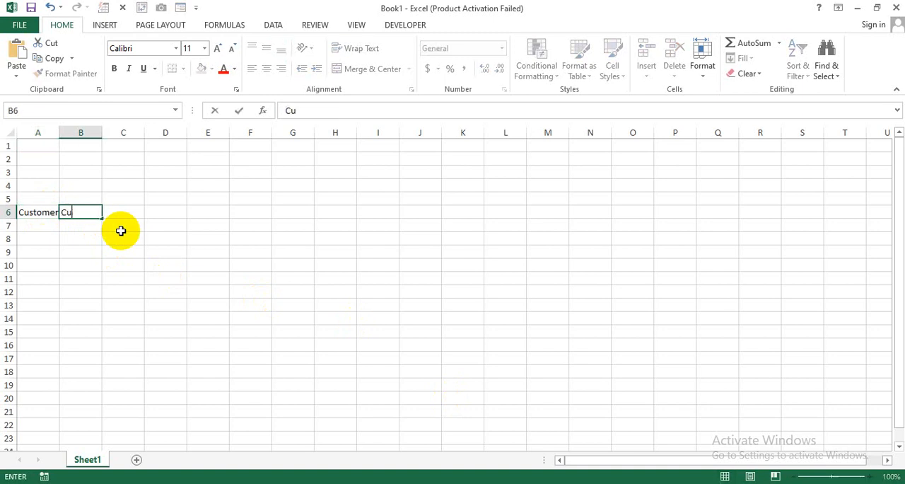
type("stomer Name")
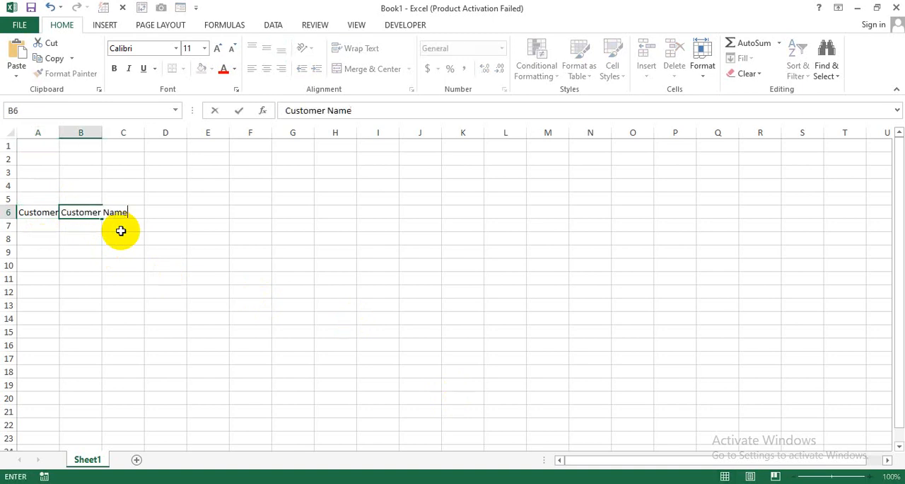
key("Tab")
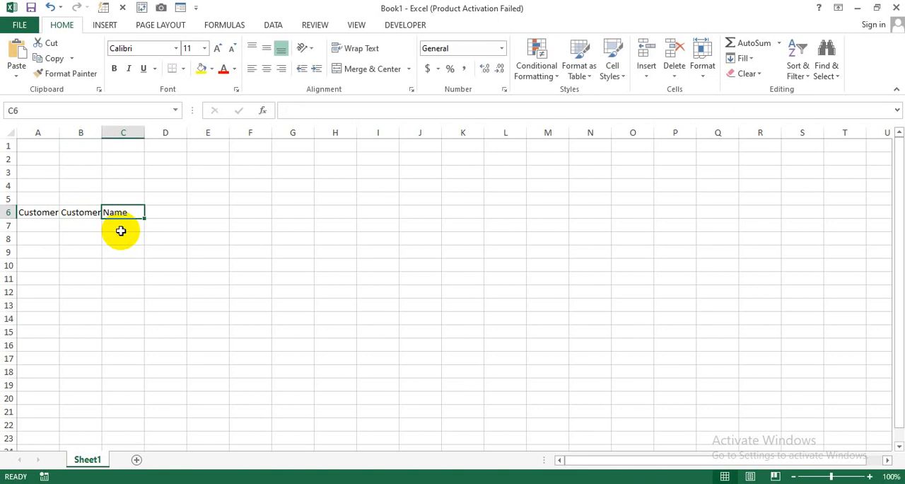
Add the headers "Contact No", "Address" and "State" in cells C6 to E6.
type("COntact")
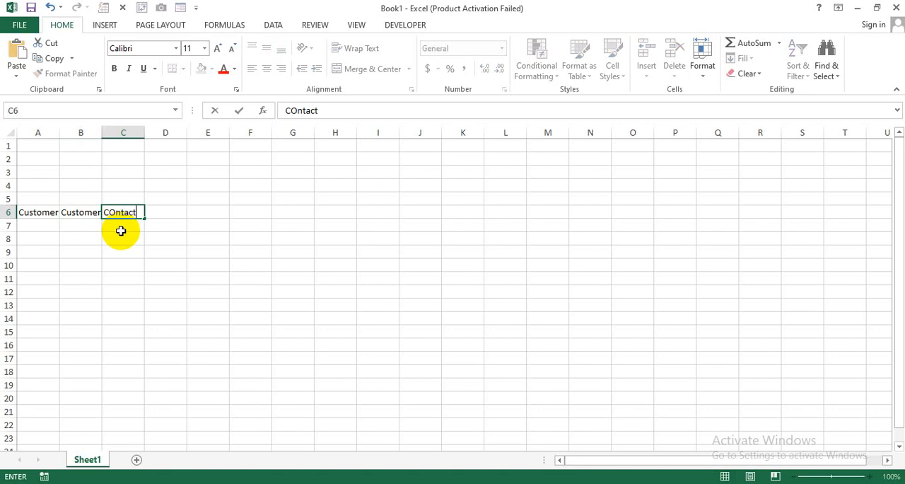
type(" No")
key("Tab")
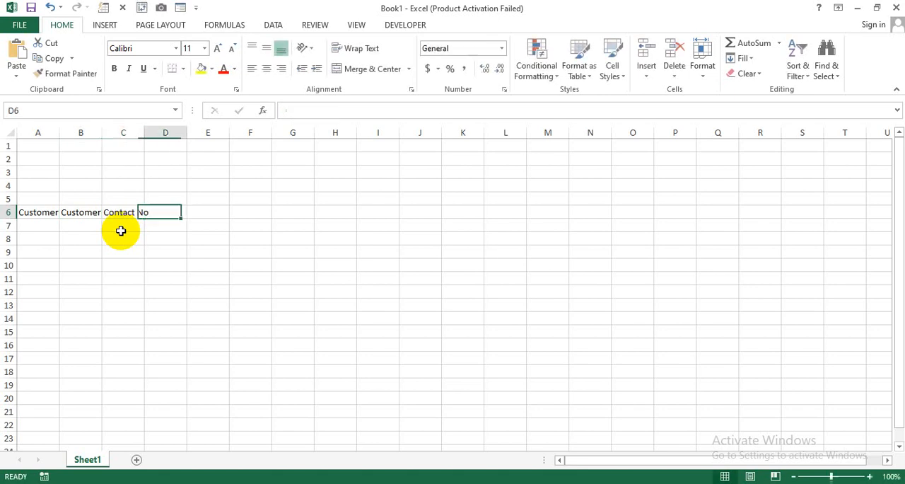
type("Address")
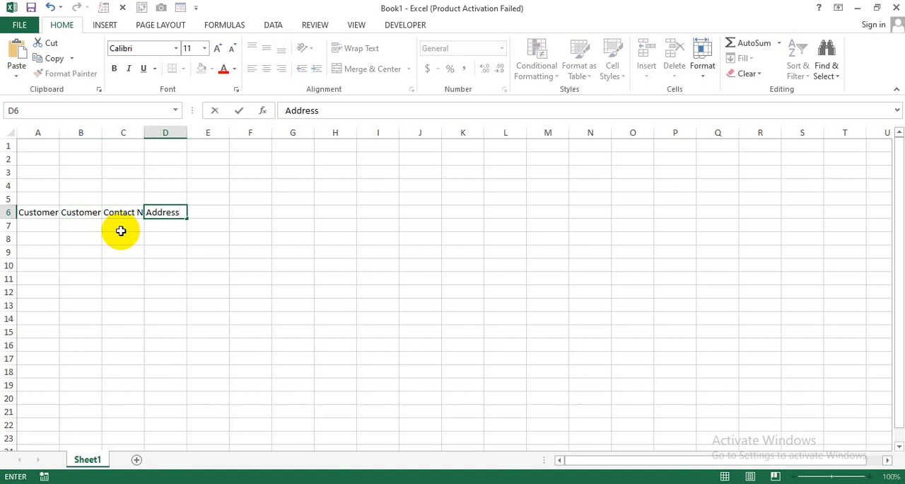
key("Tab")
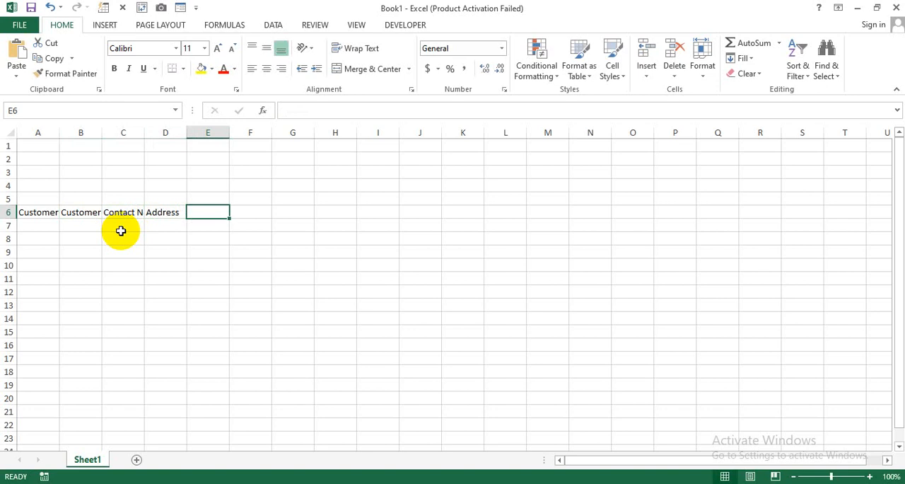
type("State")
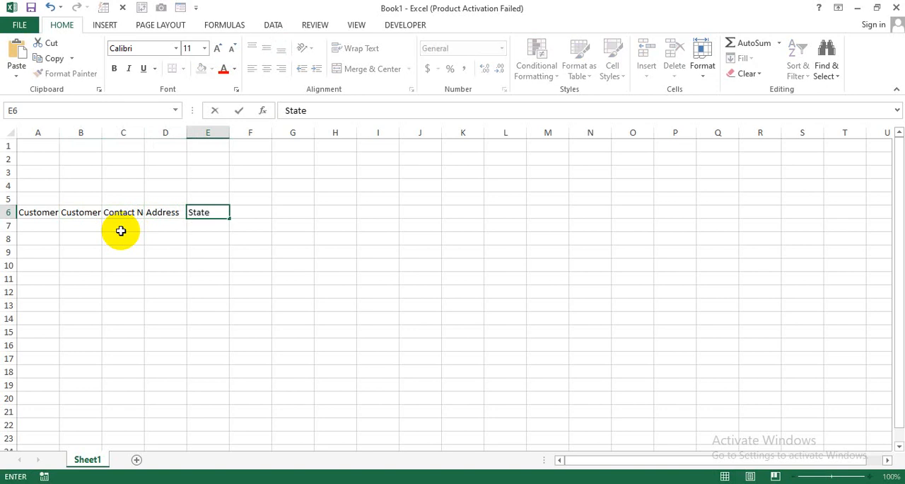
key("Tab")
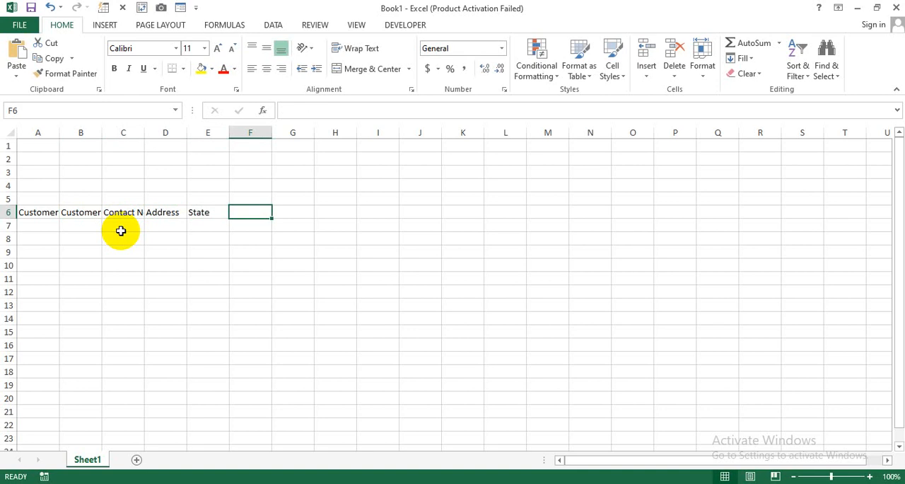
Complete the header row with "Loan Amount", "Interest" and "Time Period" in cells F6 to H6.
type("L")
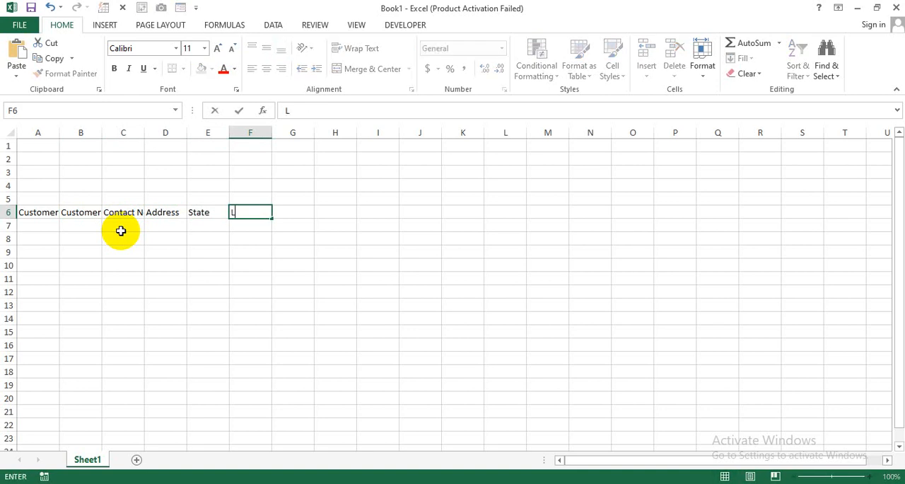
type("oan Amount")
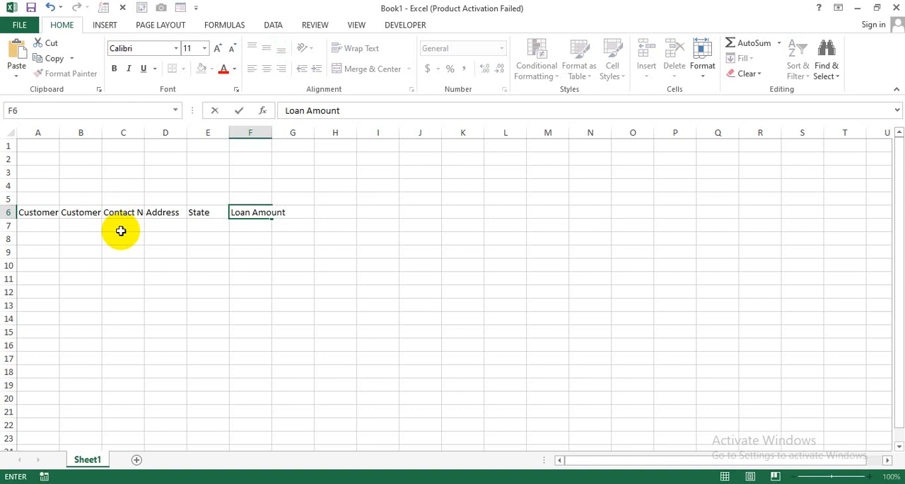
key("Tab")
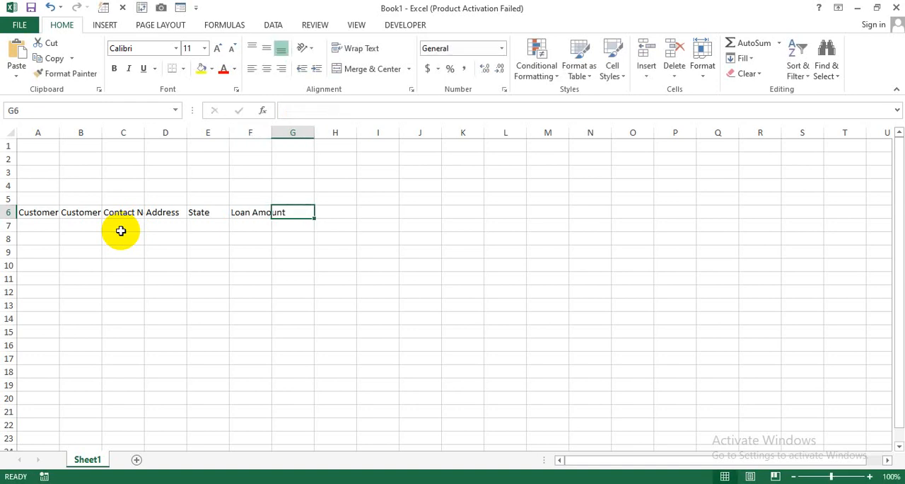
type("Interest")
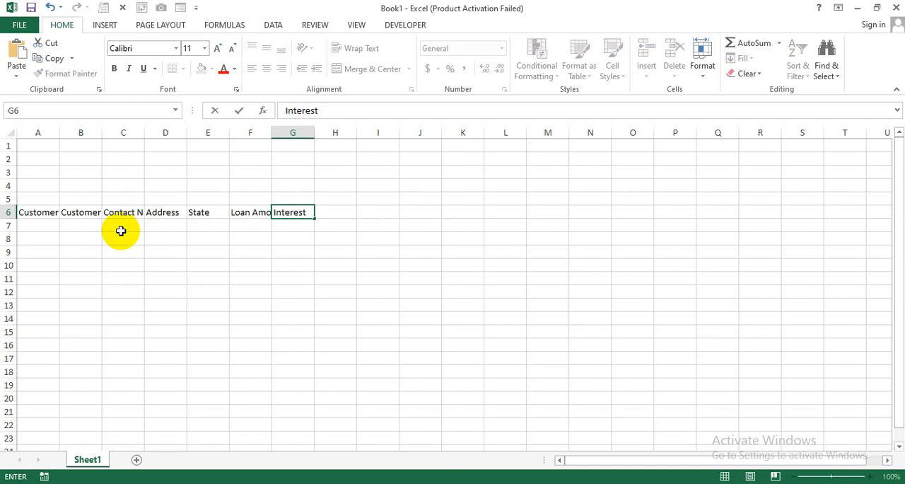
key("Tab")
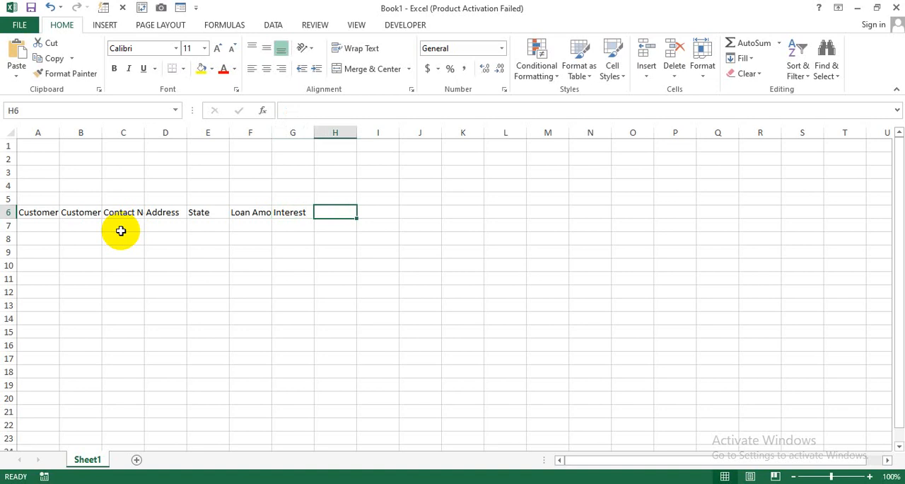
type("Time ")
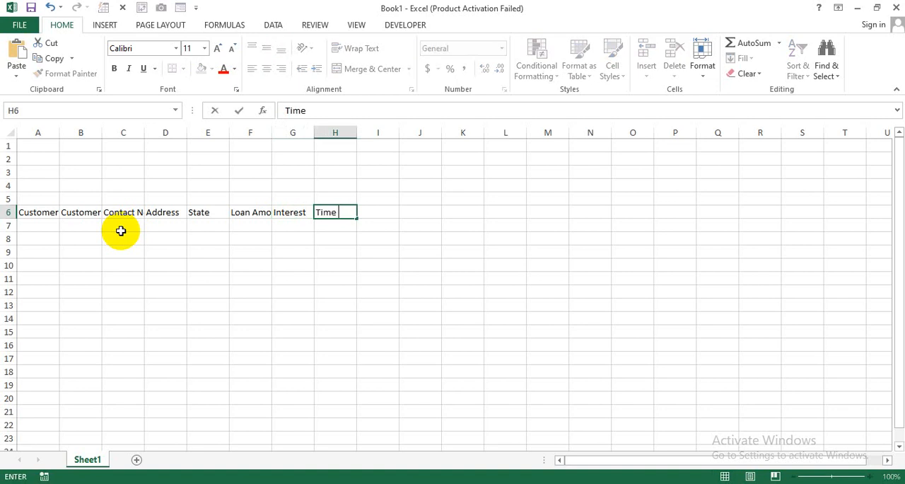
type("Period")
key("Return")
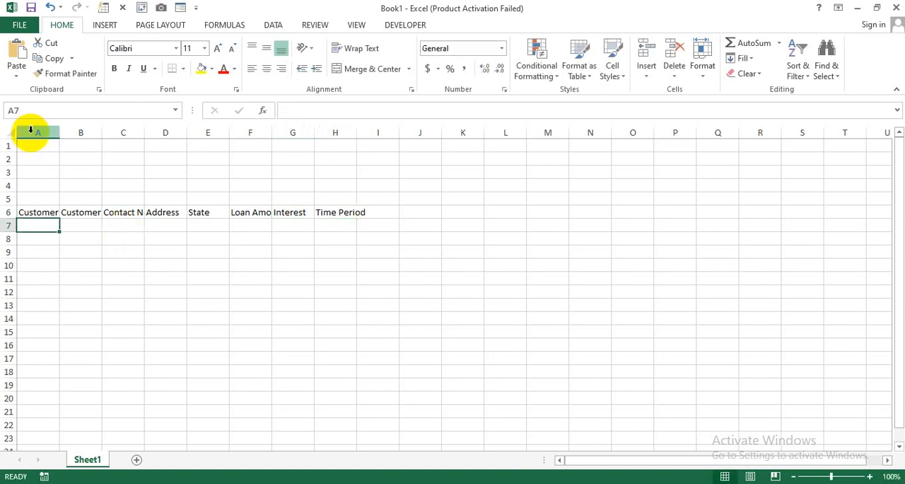
AutoFit the width of columns A to H and widen the Customer Name, Contact No, Address and State columns further.
left_click_drag(29, 132, 338, 130)
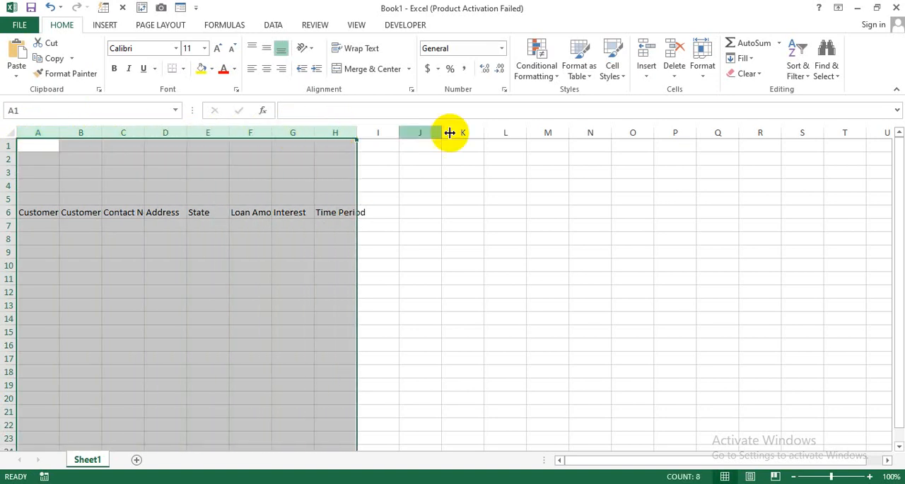
left_click(706, 74)
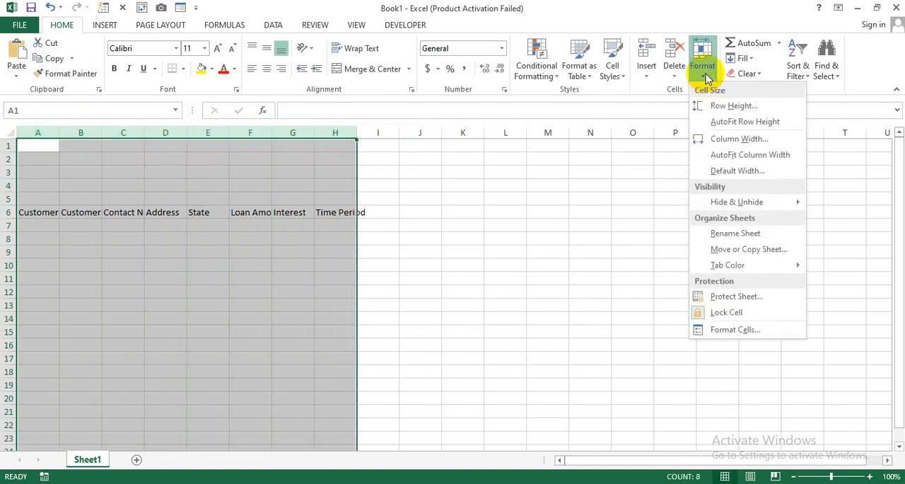
left_click(758, 157)
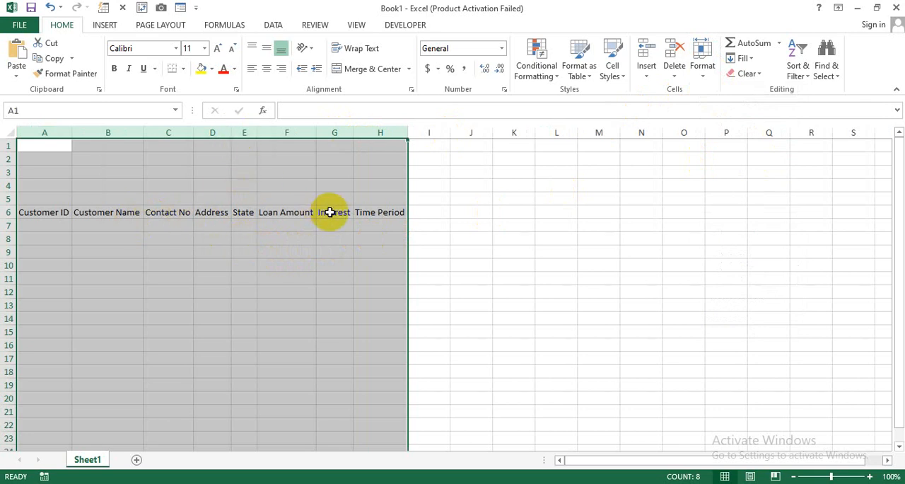
left_click(138, 253)
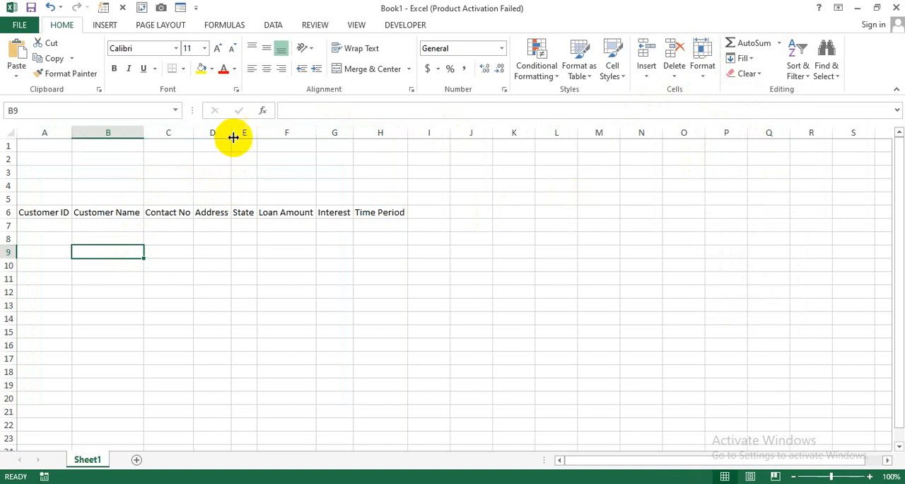
left_click_drag(232, 134, 380, 132)
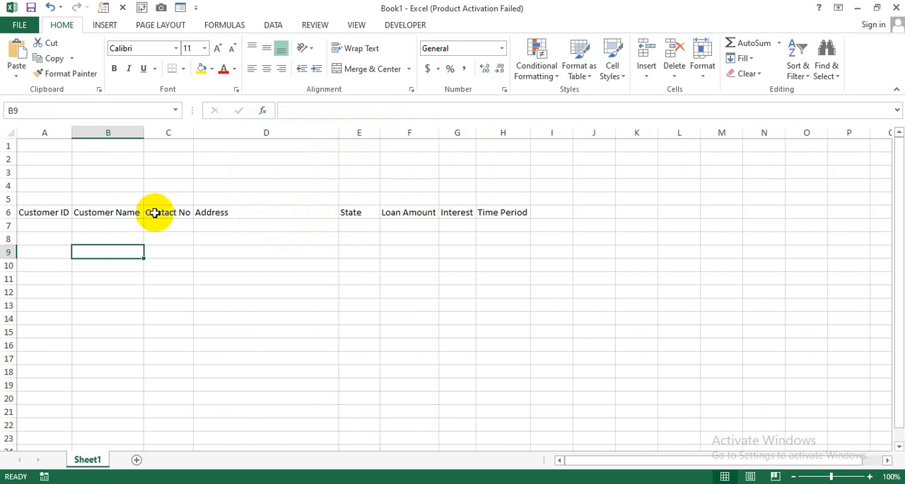
left_click_drag(144, 132, 245, 136)
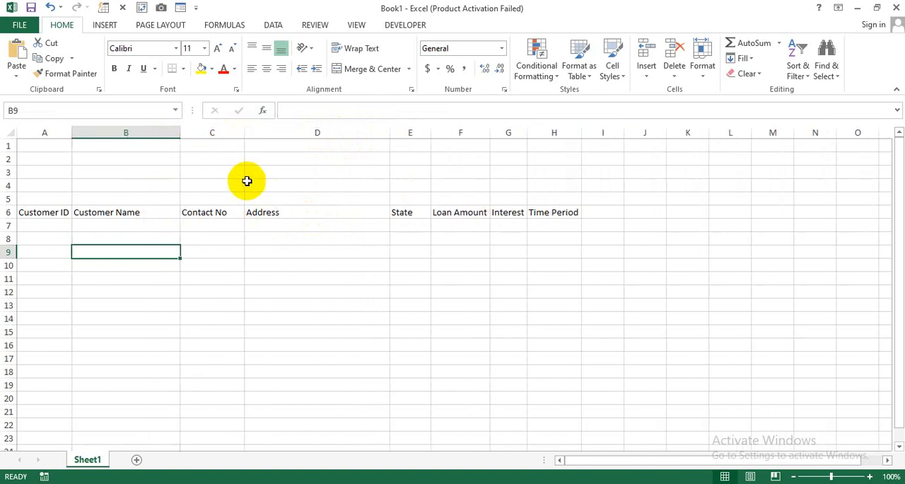
Fill the header cells A6:H6 with a dark blue from the standard colour palette.
left_click_drag(57, 208, 548, 207)
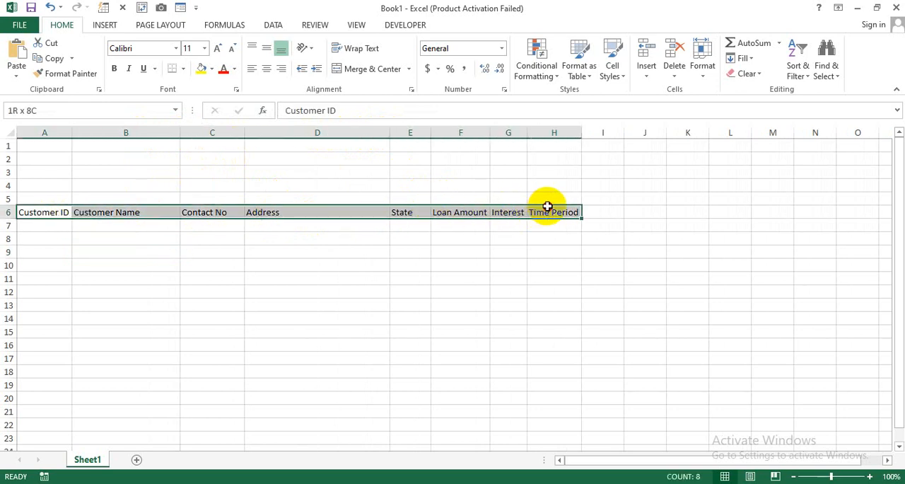
left_click(211, 68)
left_click(225, 203)
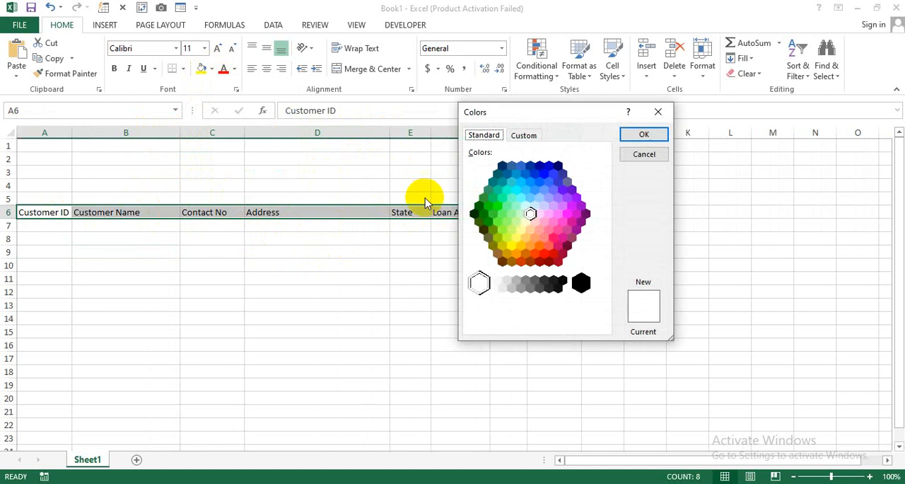
left_click(506, 174)
left_click(530, 165)
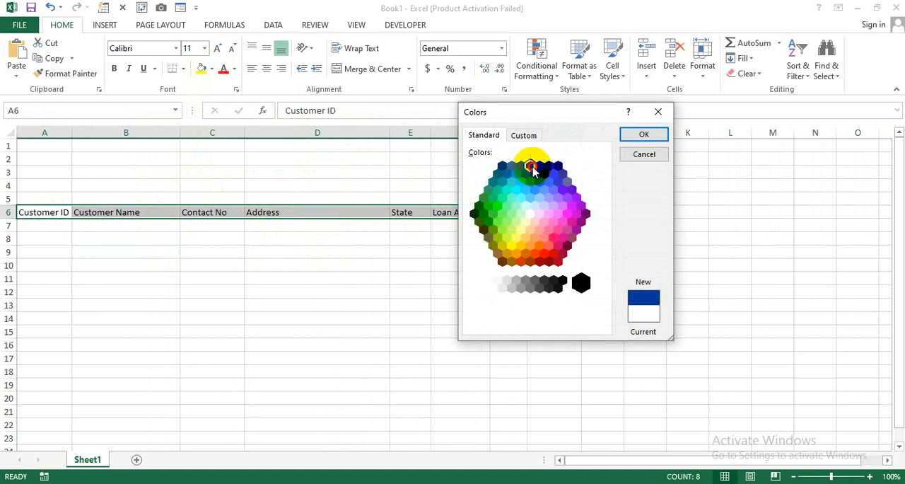
left_click(624, 136)
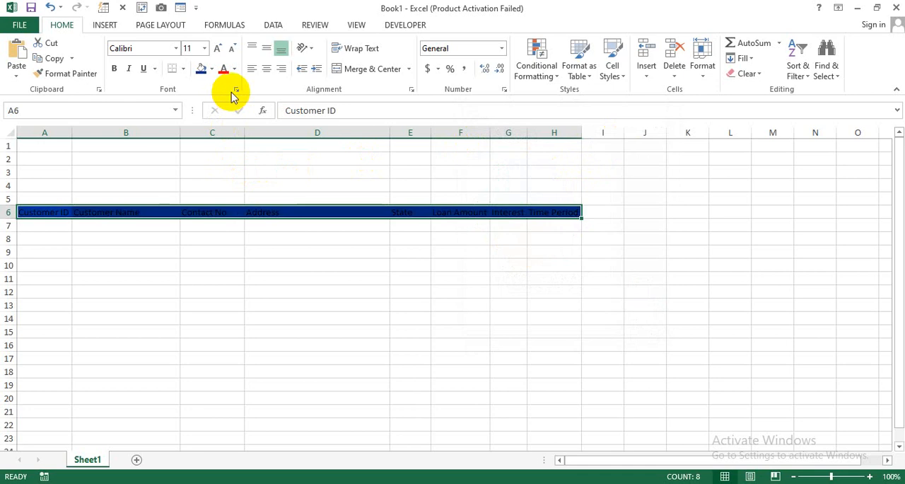
Format the header text in A6:H6 as white, bold and horizontally centred.
left_click(235, 69)
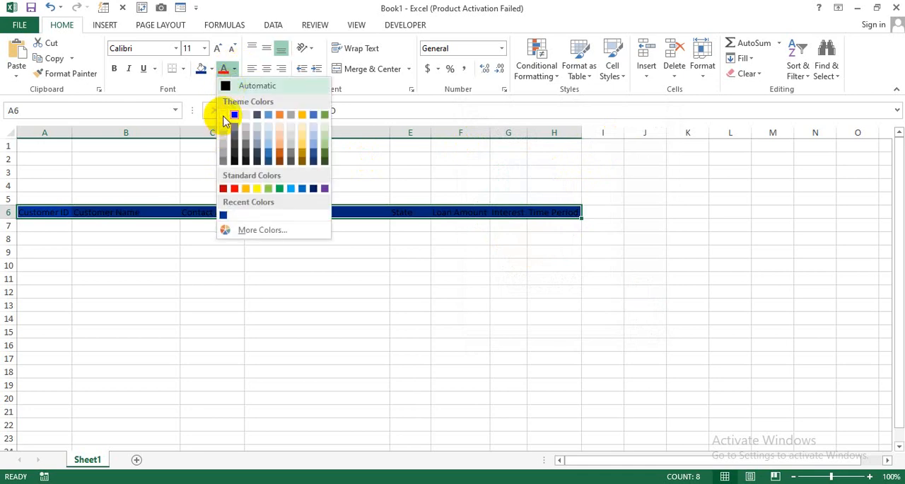
left_click(223, 114)
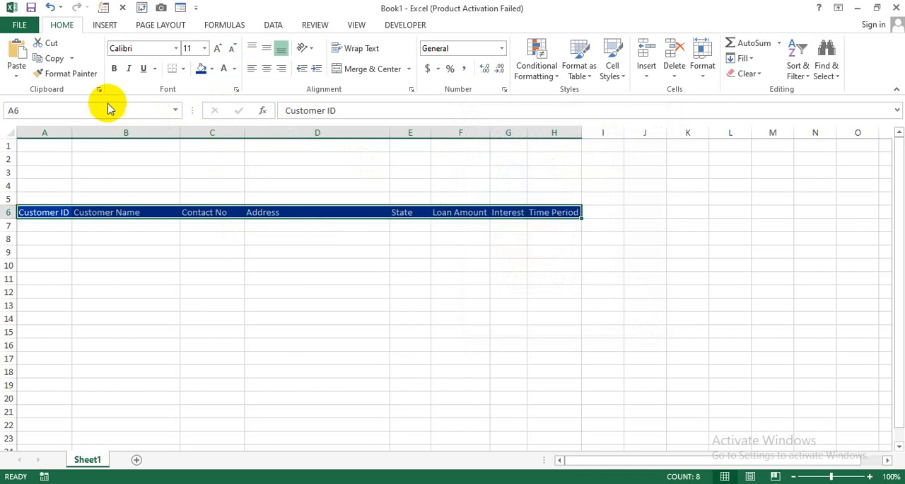
left_click(114, 68)
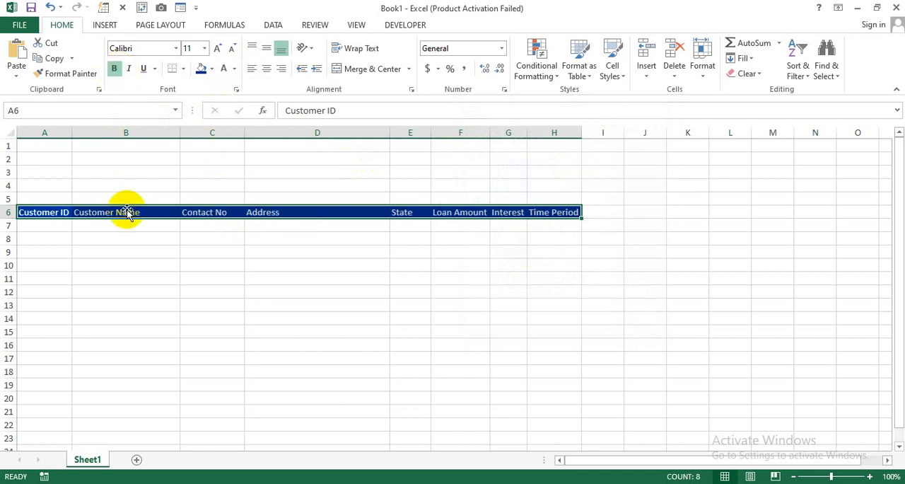
left_click(266, 69)
left_click(114, 252)
Apply All Borders to the table range A6:H22.
left_click_drag(42, 211, 552, 424)
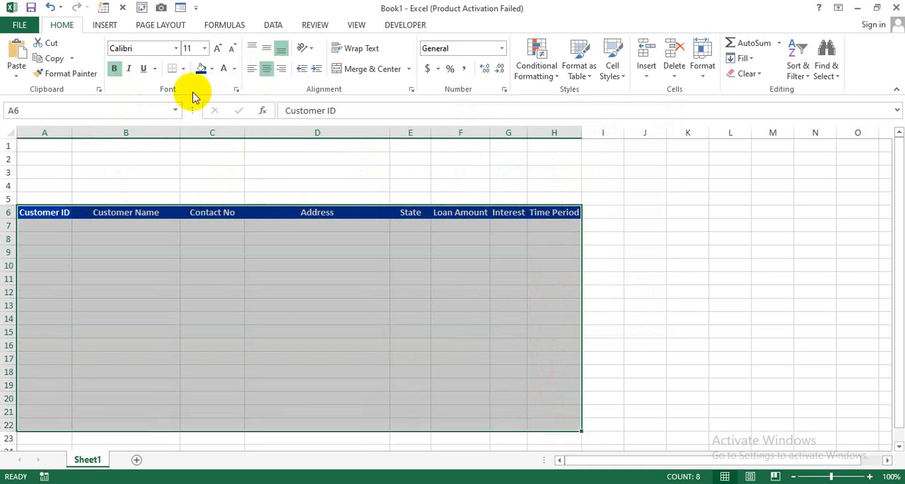
left_click(183, 68)
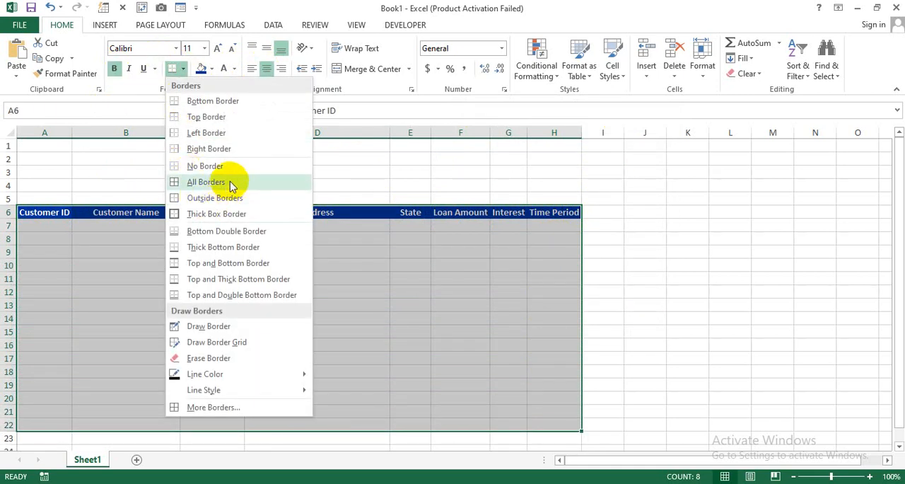
left_click(230, 183)
left_click_drag(408, 278, 417, 288)
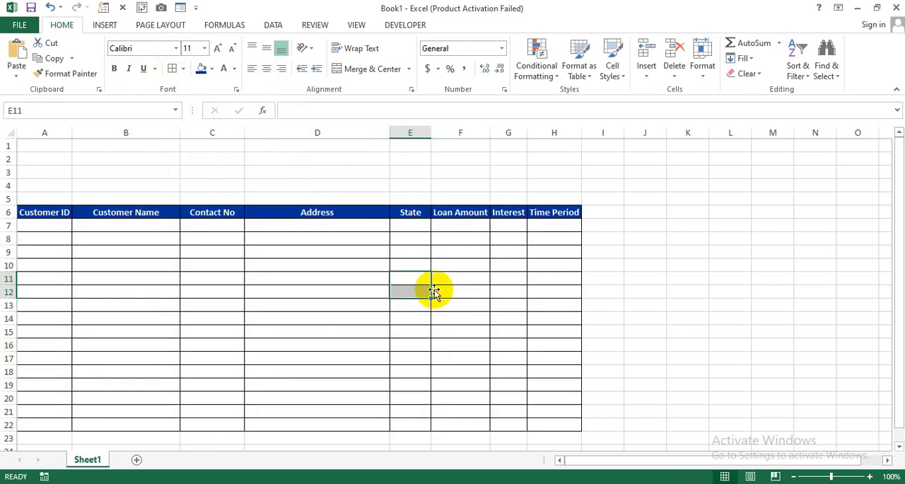
left_click_drag(54, 227, 557, 213)
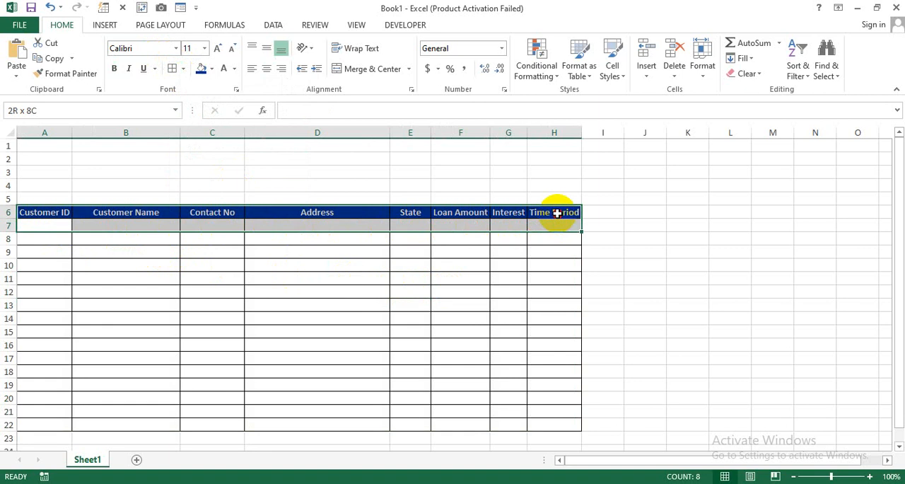
left_click(202, 215)
left_click(43, 223)
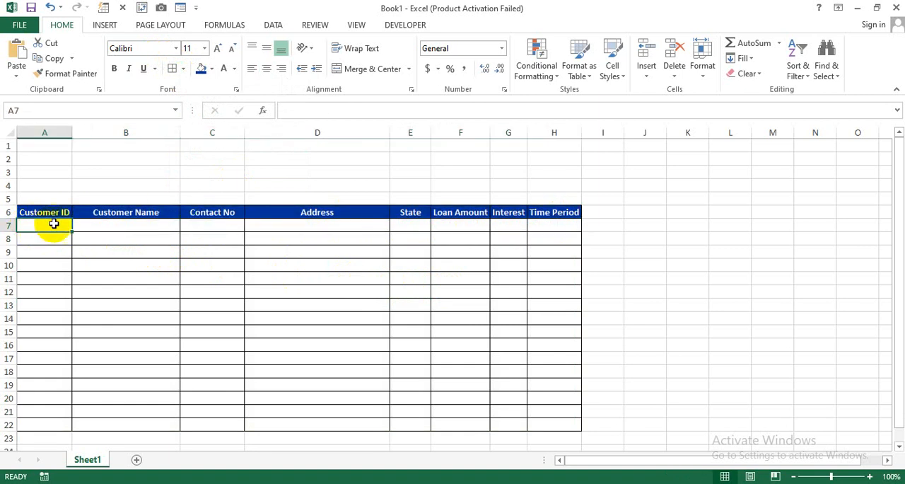
left_click(136, 223)
key("Tab")
key("Tab")
key("Tab")
key("Tab")
key("Tab")
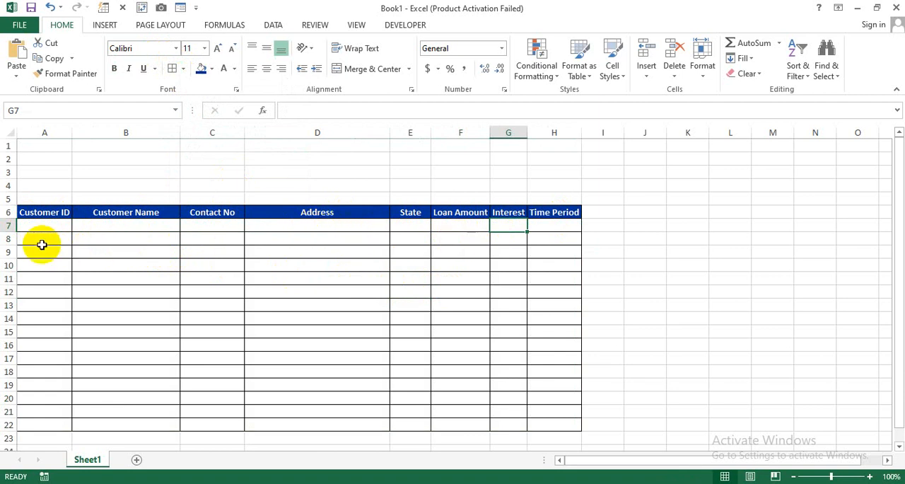
left_click(39, 265)
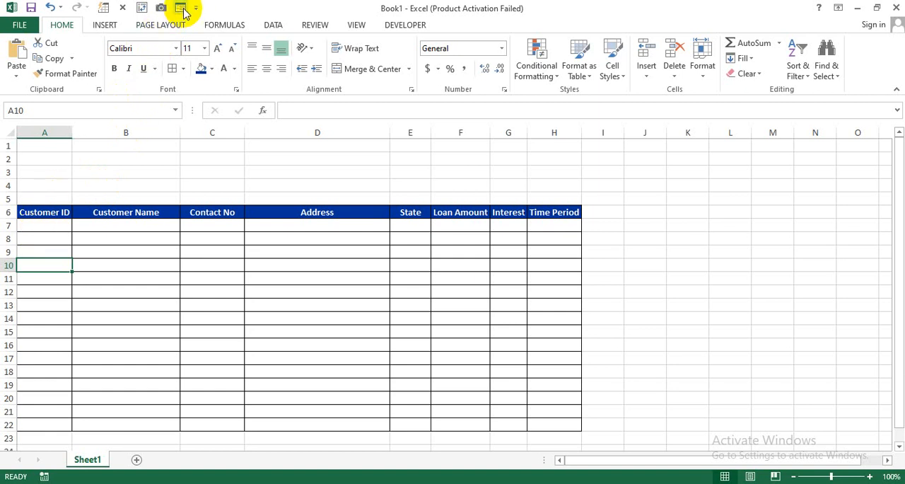
Open the data entry form for the header range A6:H6, using the header row as field labels.
left_click_drag(35, 211, 546, 212)
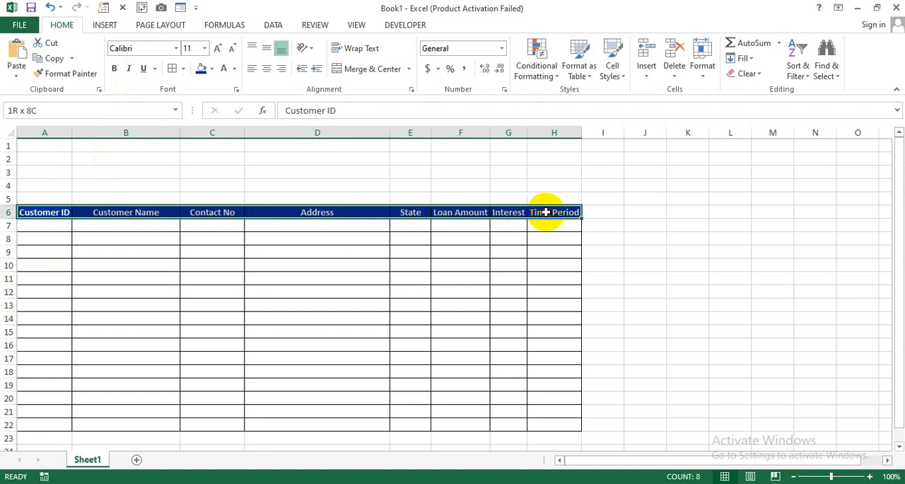
left_click_drag(546, 212, 547, 212)
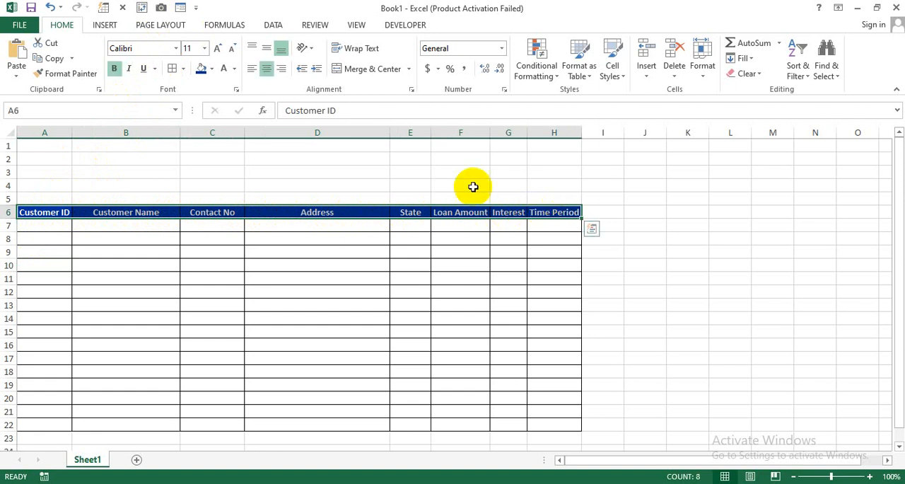
left_click(184, 11)
left_click(396, 299)
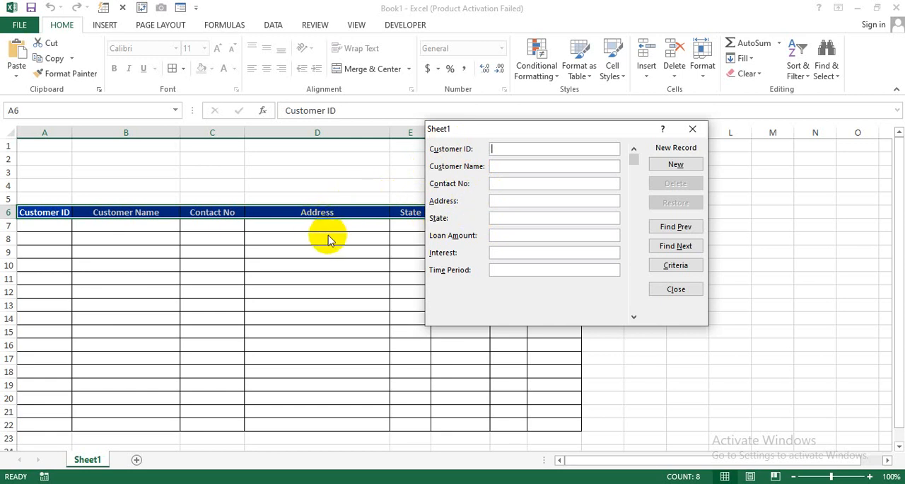
Enter the first customer's ID, name, contact number and address in the data entry form.
type("1")
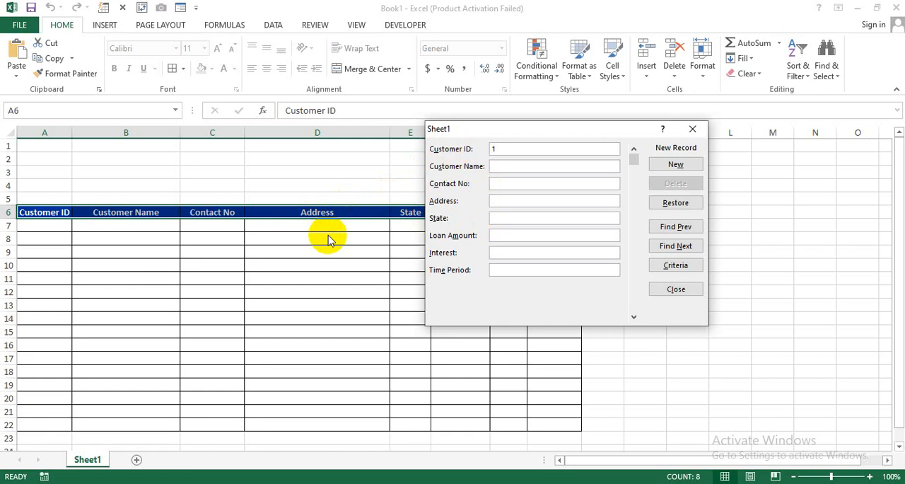
type("S")
type("alman")
type("258963547")
key("Tab")
type("Block A")
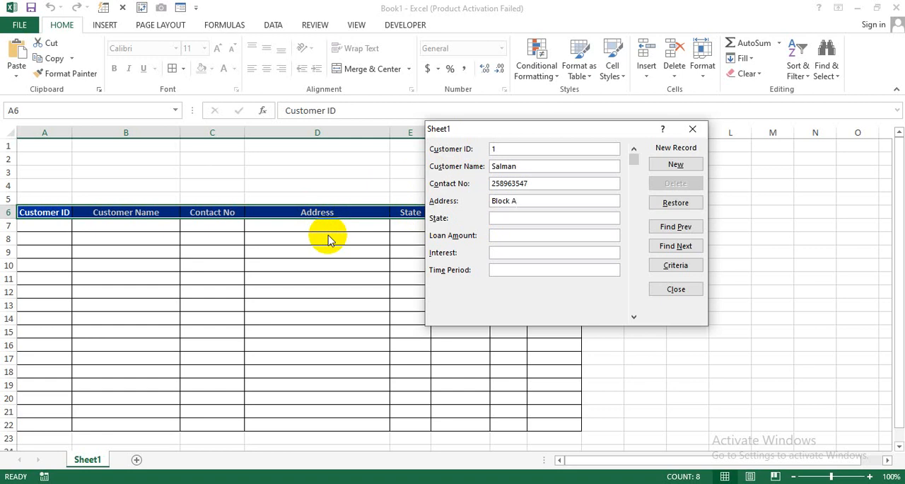
Enter state North, loan amount 500000, interest 12 and time period 2 for the first customer and add the record.
key("Tab")
type("North")
key("Tab")
type("500000")
key("Tab")
type("12")
key("Tab")
type("2")
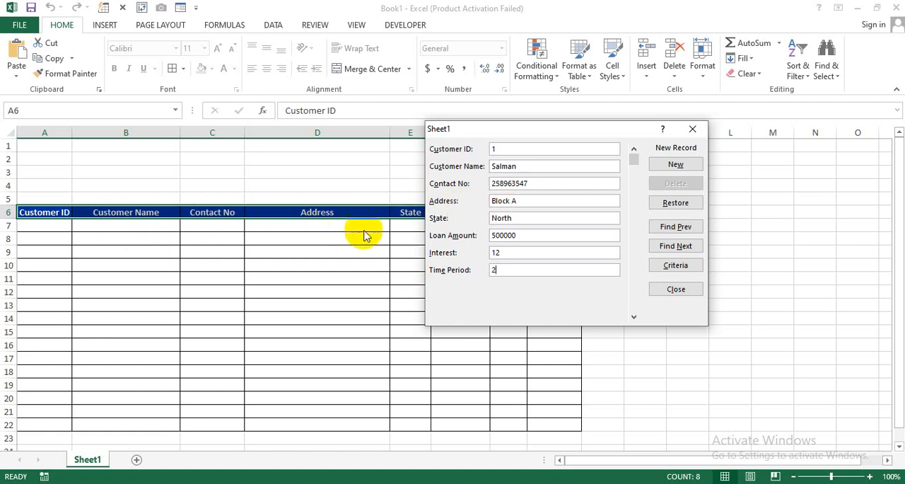
left_click(547, 131)
left_click_drag(547, 130, 492, 135)
left_click(699, 137)
Enter the second customer's ID, name, contact number and address in the data entry form.
type("2")
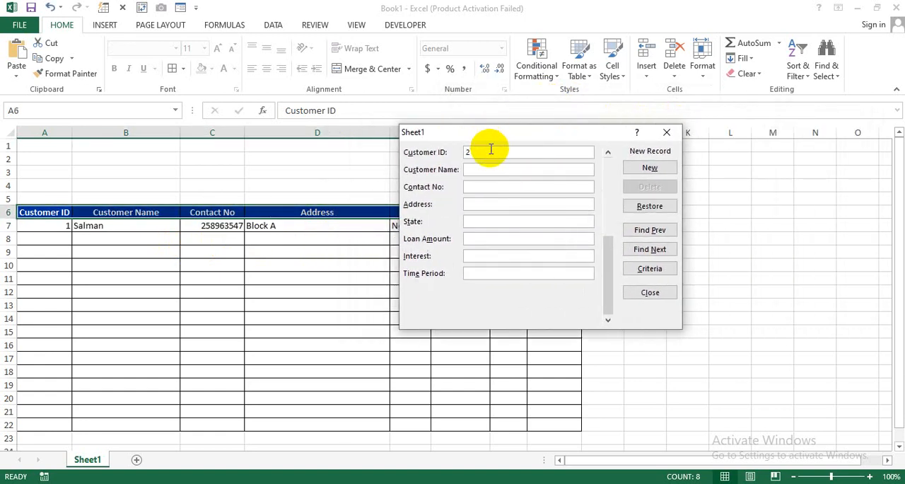
type("Danish")
key("Tab")
type("899899898")
key("Tab")
type("Block ")
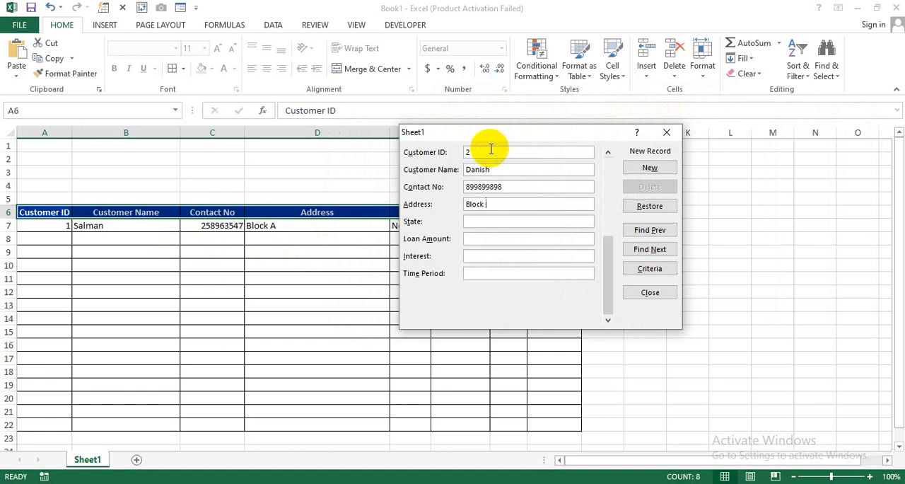
type("B")
type("South")
Enter state South, loan amount 100000, interest 5 and time period 2 for the second customer and add the record.
key("Tab")
type("100000")
key("Tab")
type("51")
key("BackSpace")
type("2")
left_click(645, 168)
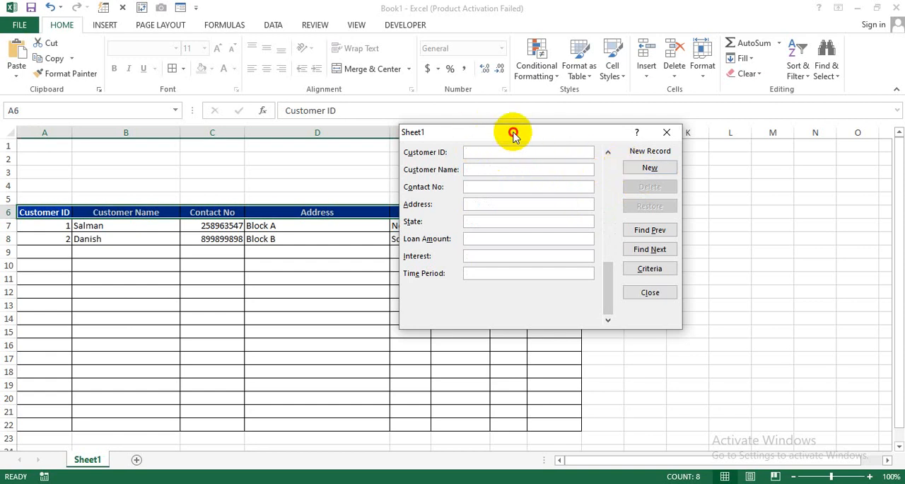
Enter the third customer's ID, name, contact number and address in the data entry form.
left_click_drag(511, 135, 505, 161)
type("3")
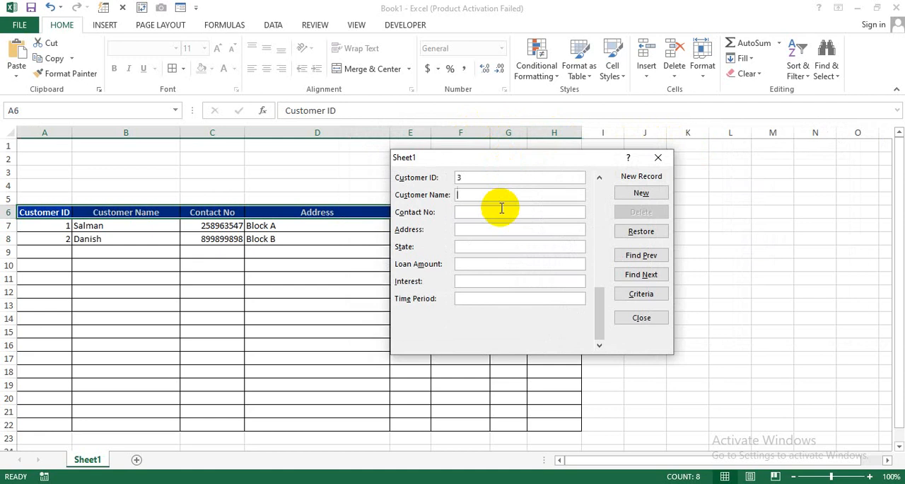
type("Hammad")
type("54545")
key("BackSpace")
key("BackSpace")
key("BackSpace")
key("BackSpace")
key("BackSpace")
type("545454554")
key("Tab")
type("Block C")
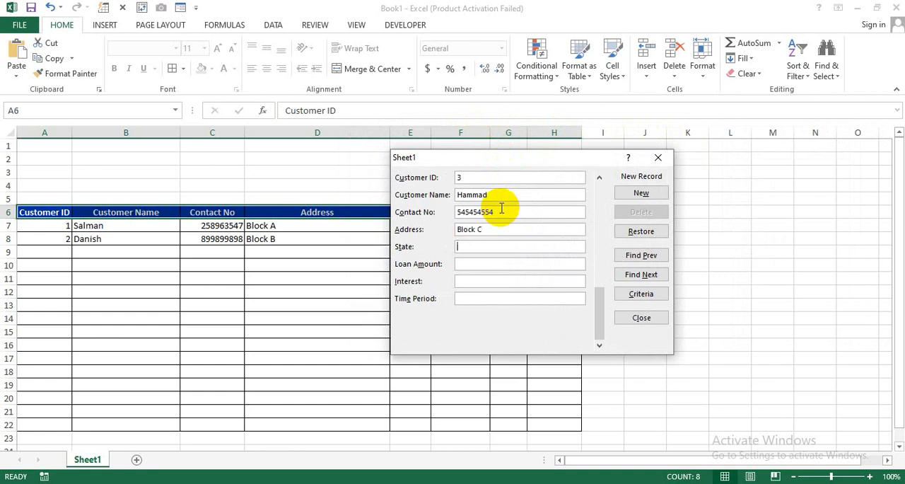
type("North")
Enter state North, loan amount 600000, interest 8 and time period 4 for the third customer and add the record.
key("Tab")
type("600000")
key("Tab")
type("8")
type("4")
left_click(617, 193)
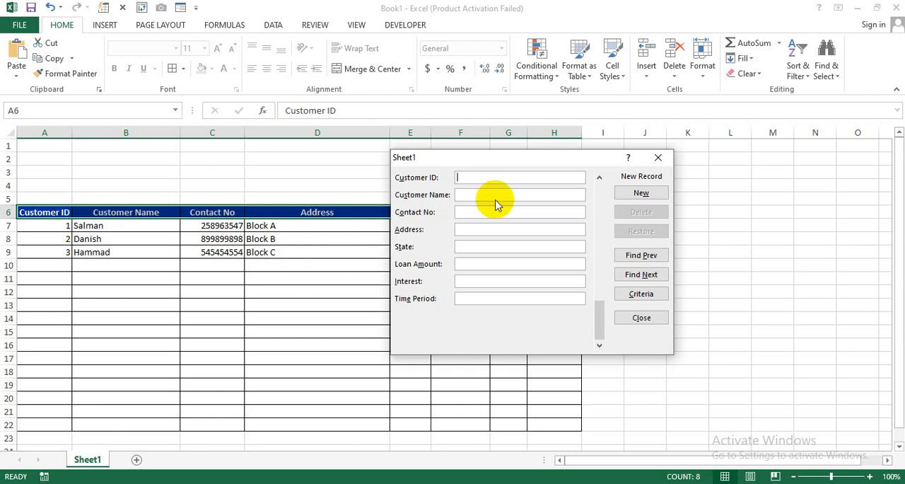
Enter the fourth customer's ID, name, contact number and address in the data entry form.
type("4")
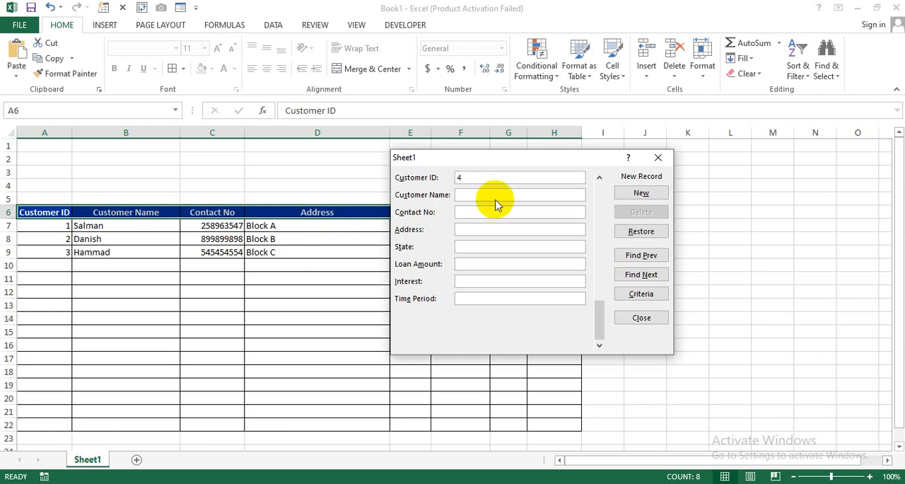
type("Saad")
type("6565656565")
key("Tab")
type("Block D")
type("North")
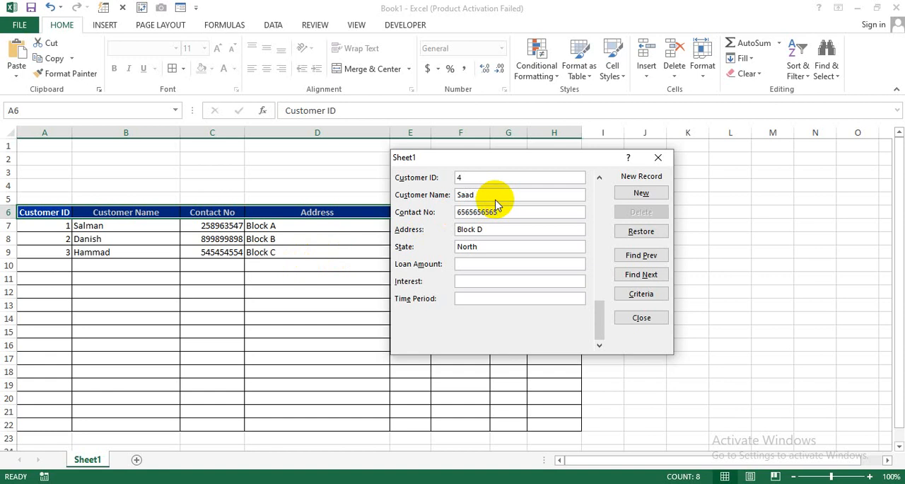
Add the fourth customer's record with state North, loan amount 300000, interest 6 and time period 5, and close the form.
key("Tab")
type("3")
type("00000")
type("6")
type("4")
left_click_drag(517, 157, 478, 161)
key("BackSpace")
type("5")
left_click(443, 201)
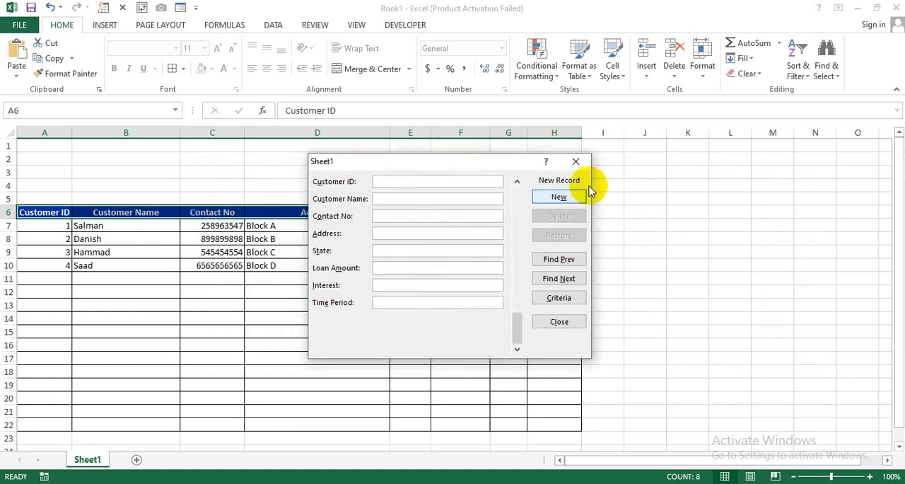
left_click(577, 160)
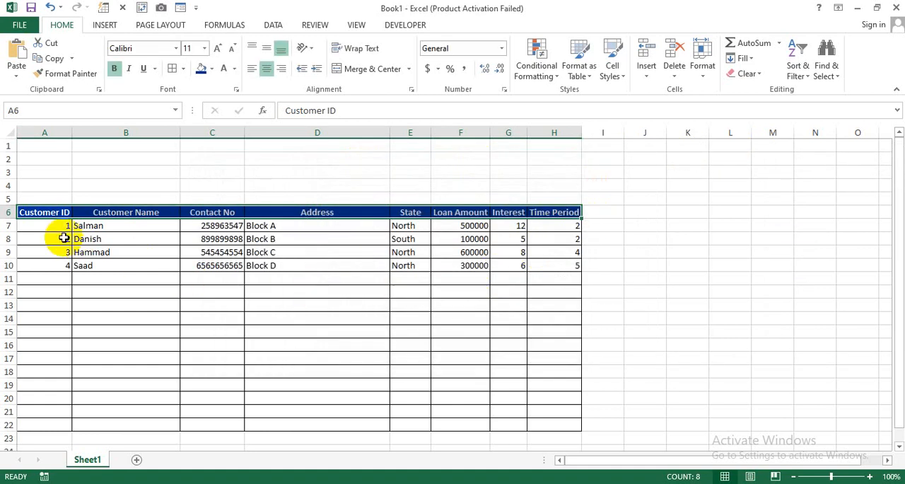
Review the entered rows, reopen the data entry form for A6:H6, browse its records and close it.
left_click_drag(62, 226, 545, 272)
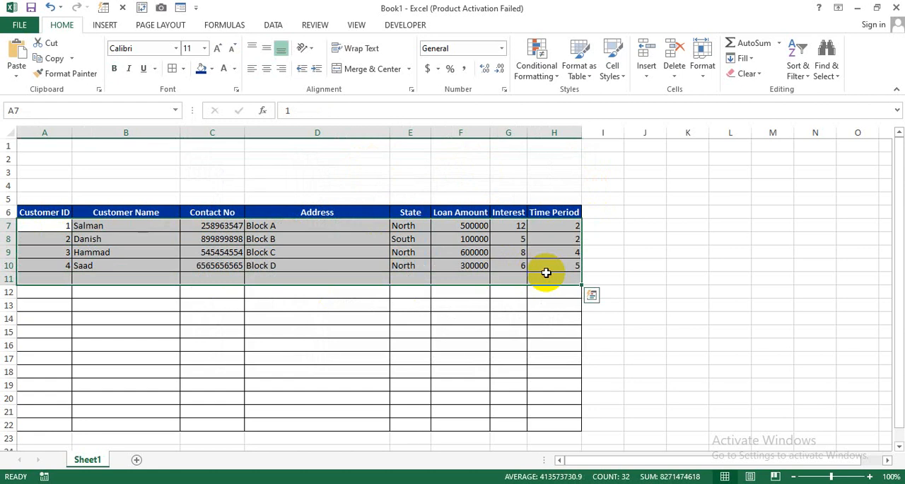
left_click(494, 330)
left_click_drag(44, 212, 576, 212)
left_click(180, 7)
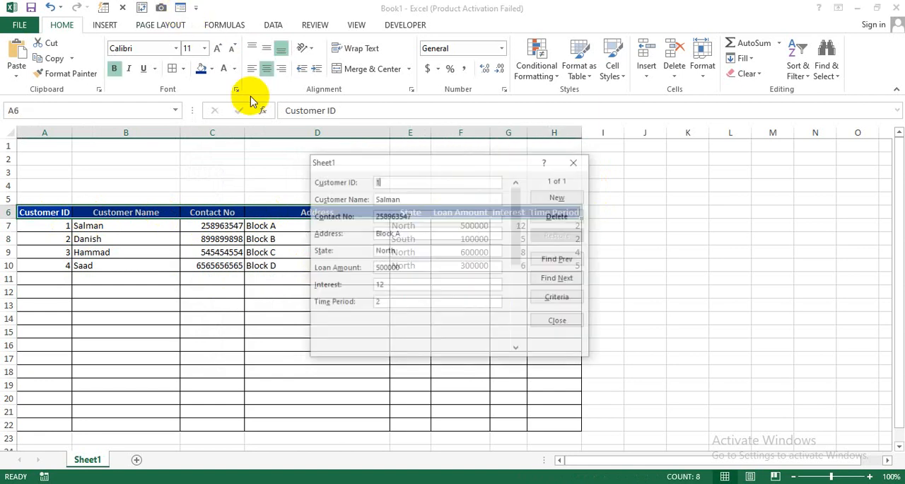
left_click_drag(440, 164, 554, 157)
left_click(633, 235)
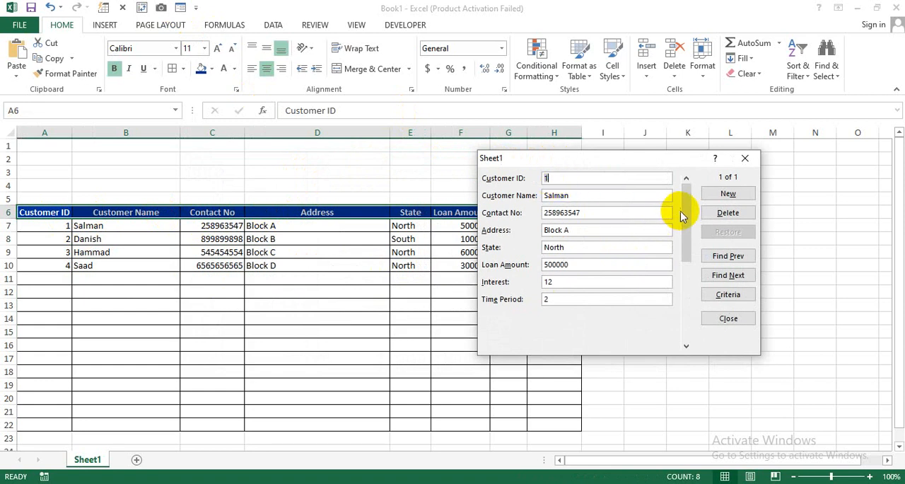
left_click(687, 346)
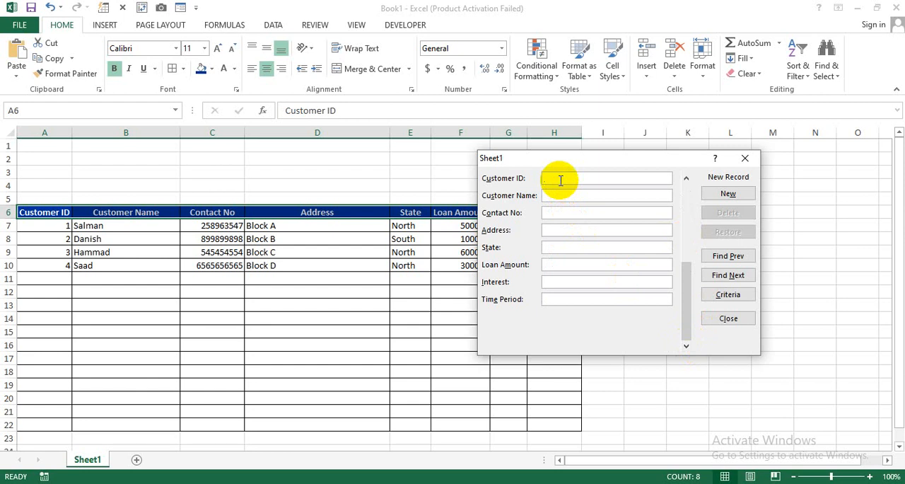
left_click(744, 158)
left_click(405, 301)
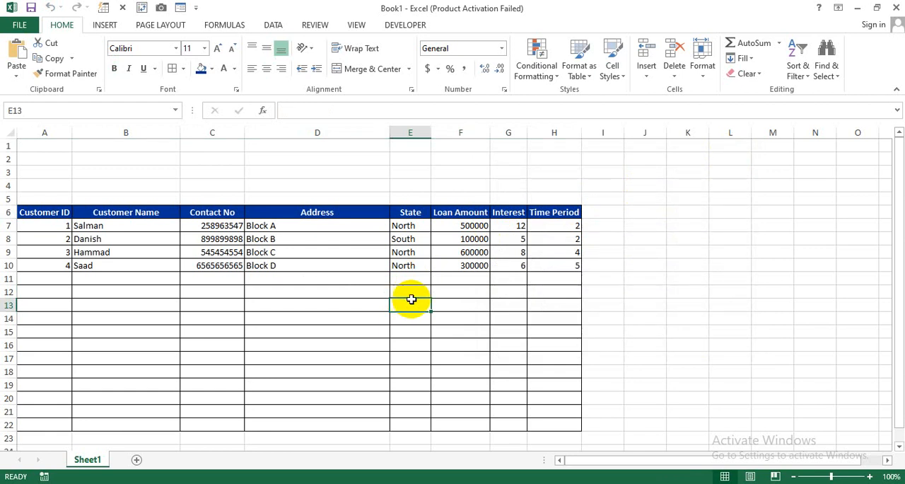
Apply the custom number format # "Years" to the Time Period cells H7:H22.
left_click_drag(550, 228, 543, 427)
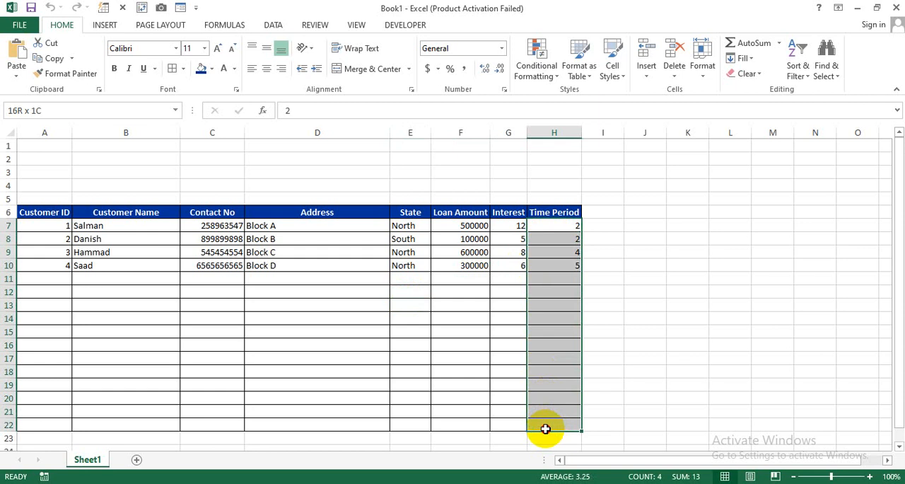
left_click(570, 226)
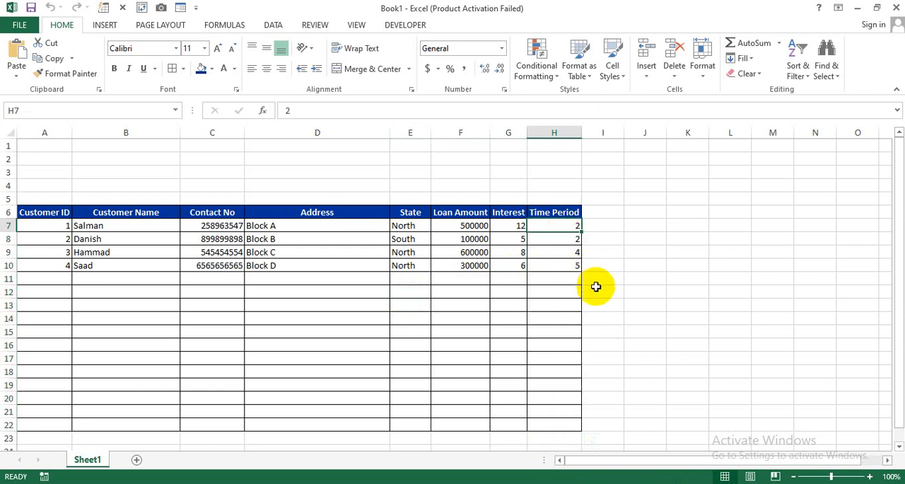
left_click_drag(550, 228, 555, 425)
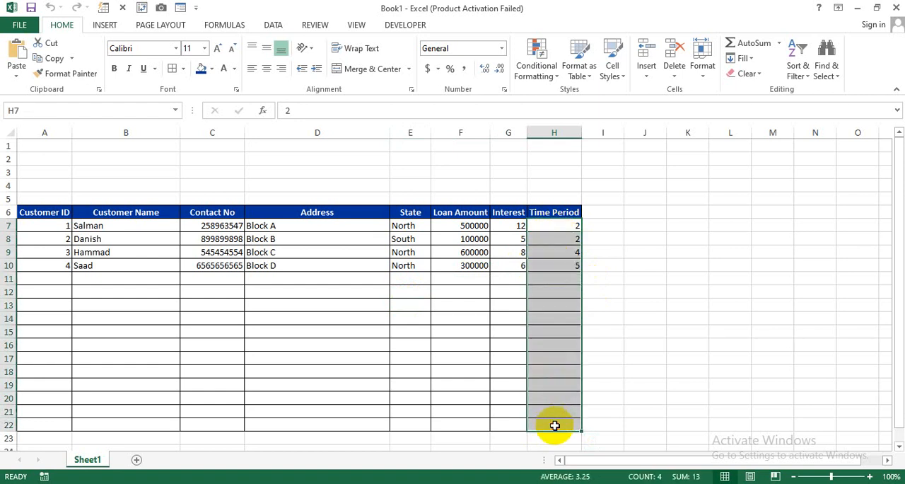
left_click(502, 50)
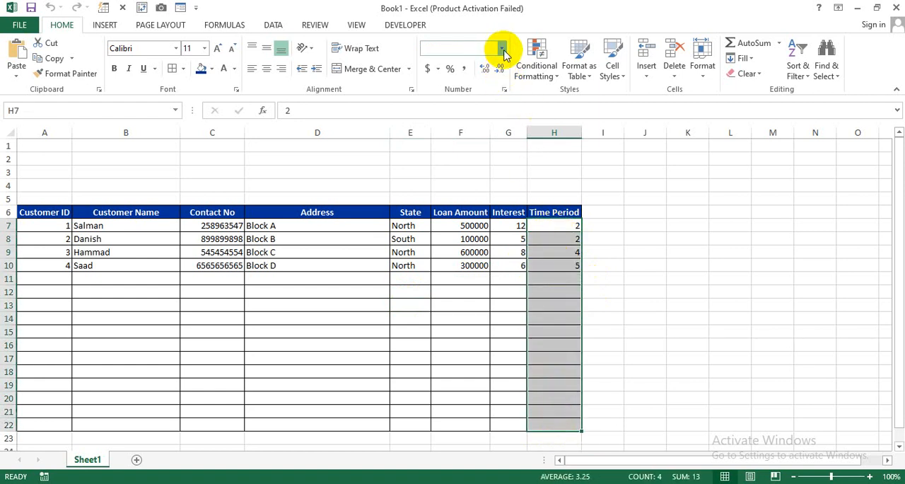
left_click(473, 359)
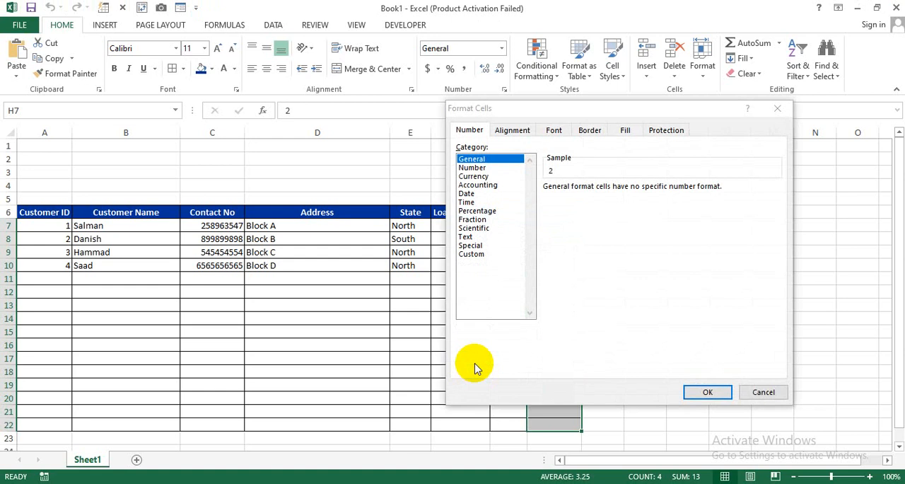
left_click(470, 254)
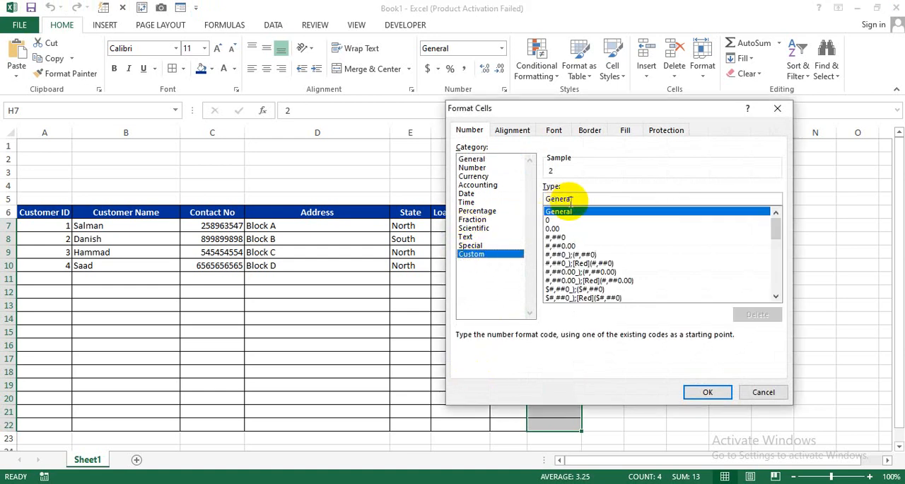
left_click_drag(569, 198, 527, 197)
key("BackSpace")
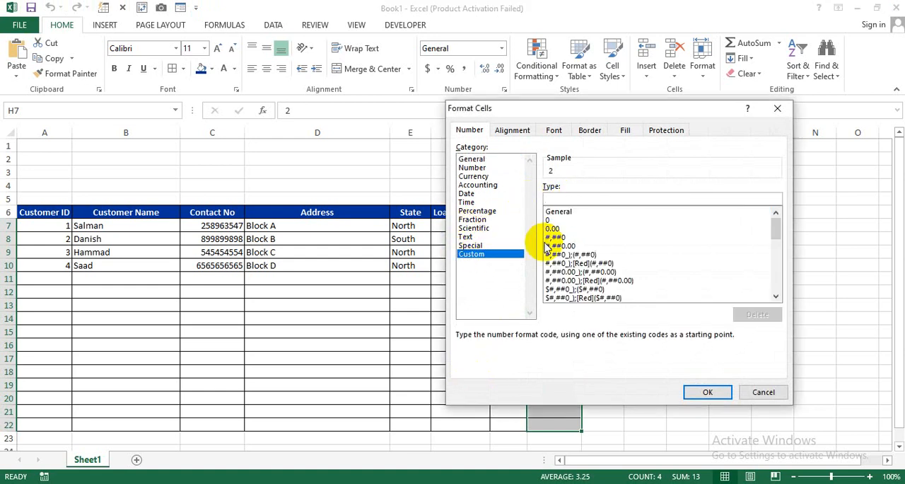
type("#")
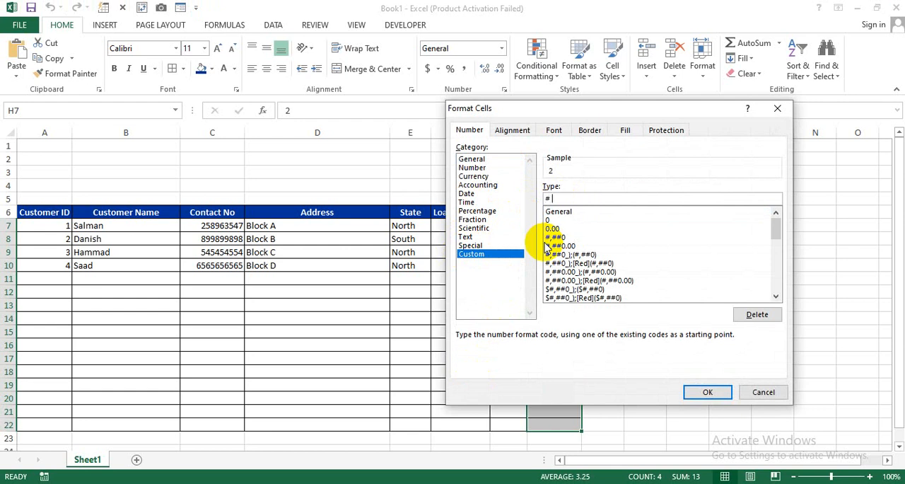
type(" \"Years\"")
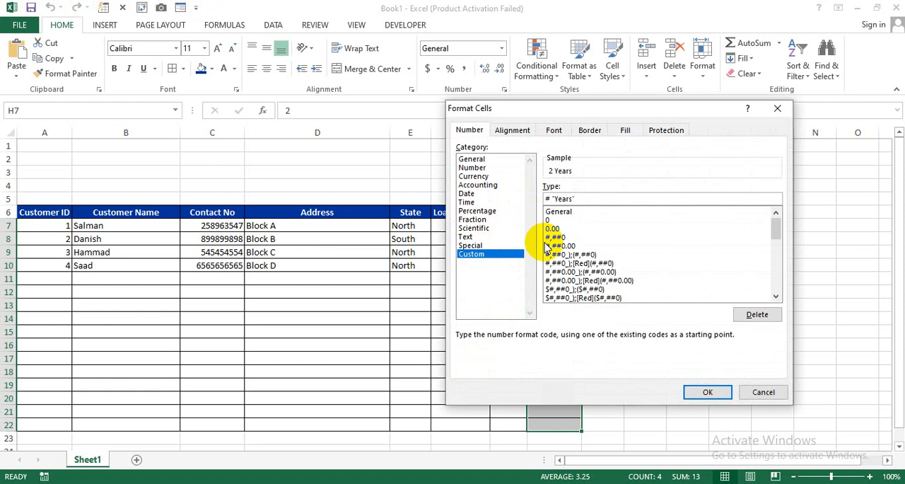
left_click(702, 391)
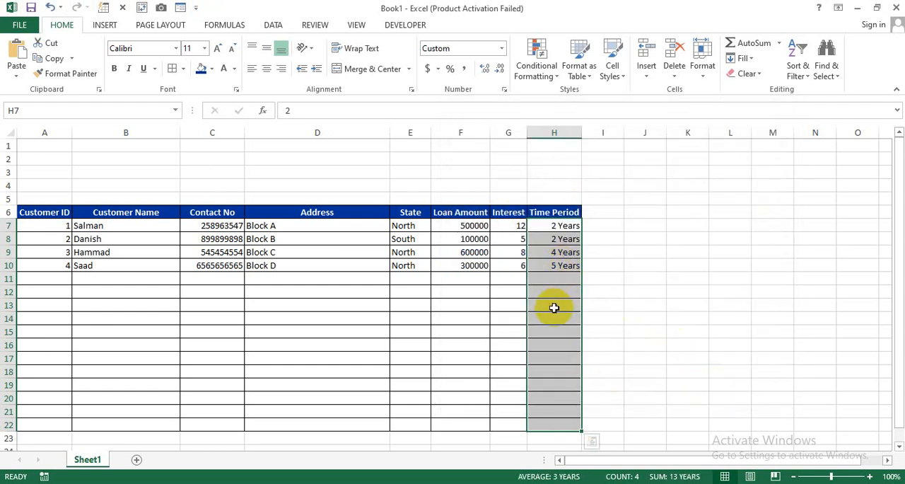
Enter the time periods 6 in H11 and 8 in H12.
left_click(555, 277)
type("6")
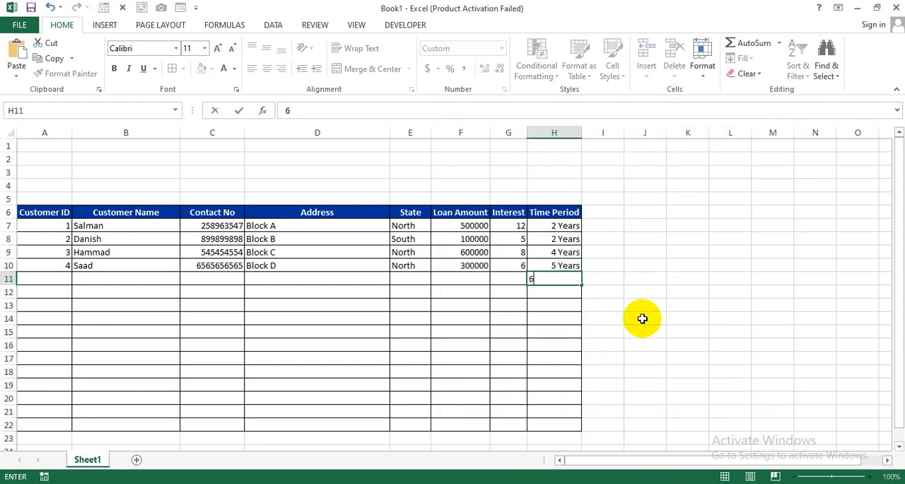
key("Return")
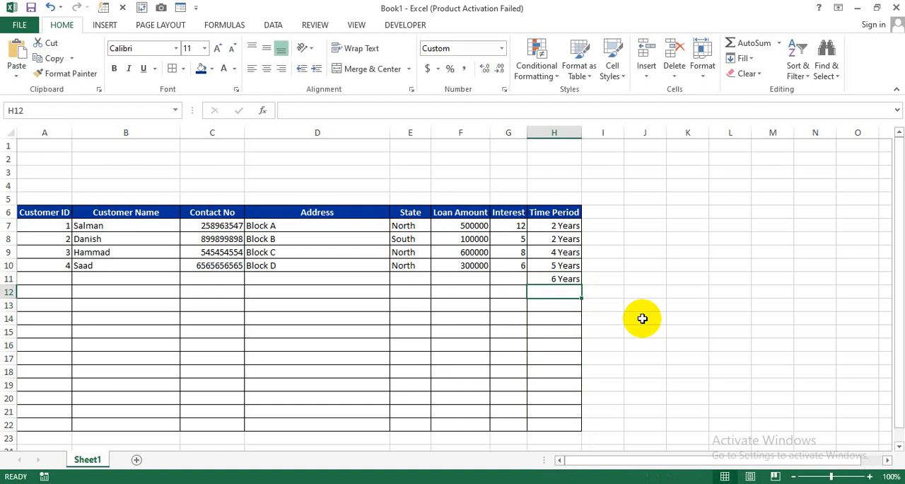
type("8")
key("Return")
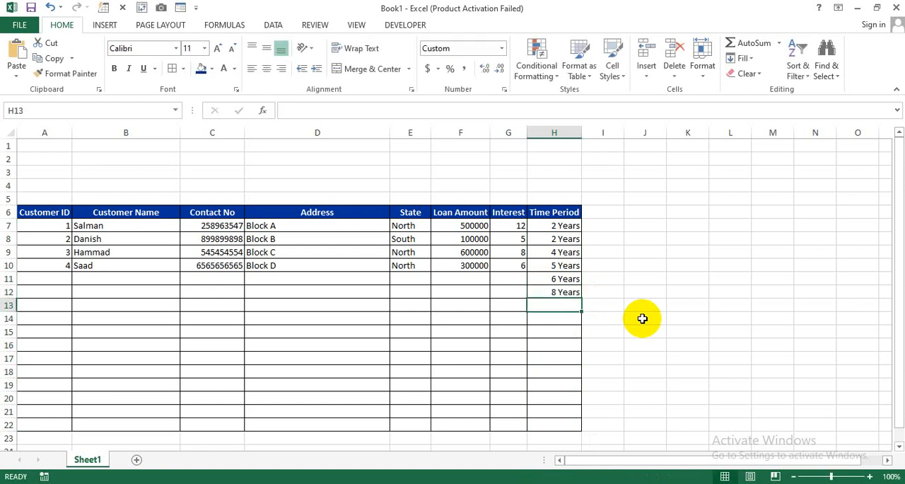